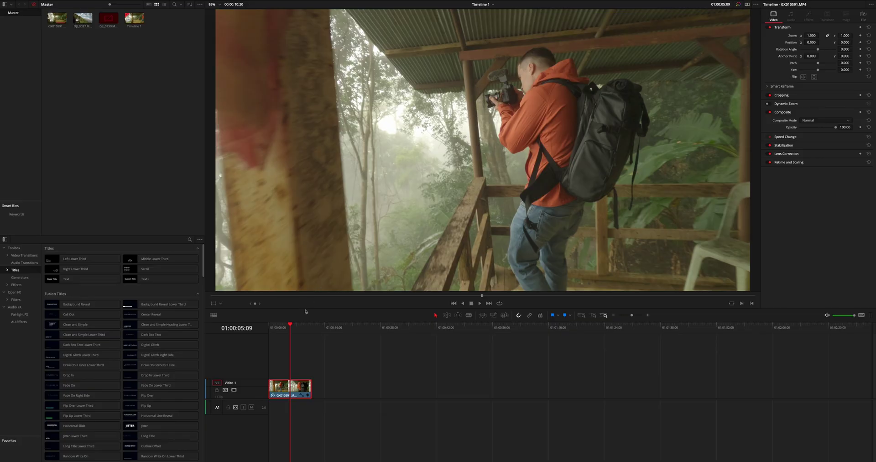
Move the playhead to frame 01:00:05:19 of the GoPro clip
left_click_drag(290, 325, 293, 327)
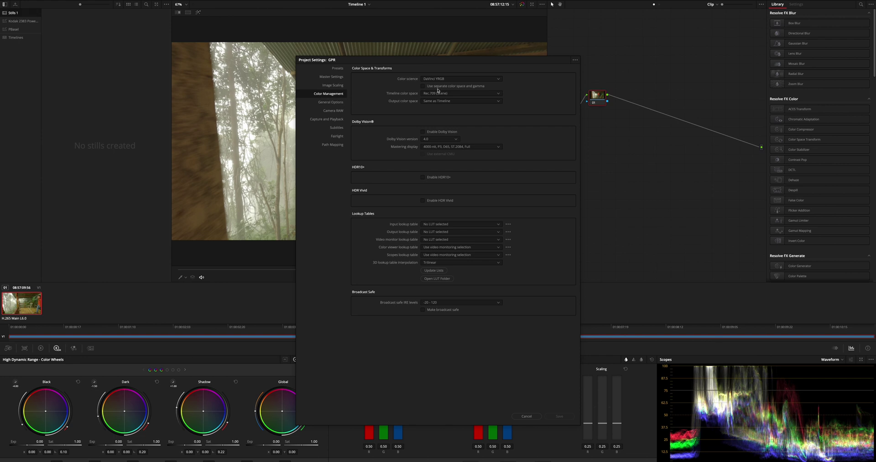
Set manual DaVinci YRGB Color Managed with DaVinci Wide Gamut Intermediate processing and Rec.709-A output, then save
left_click(454, 79)
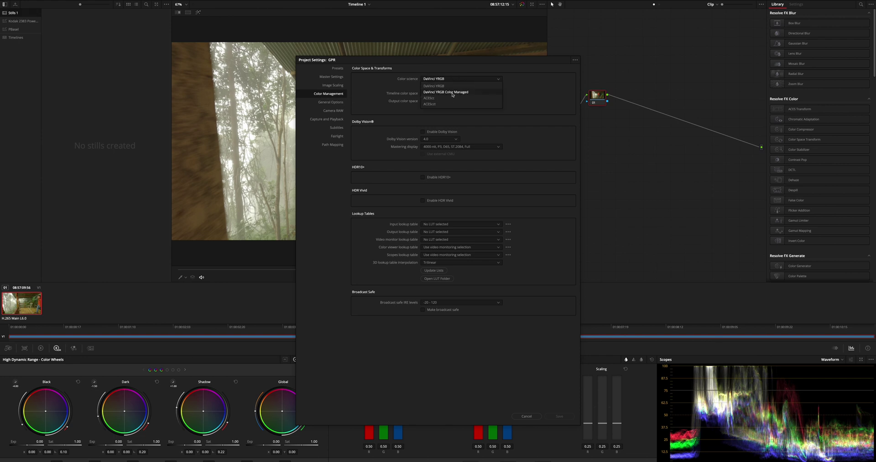
left_click(454, 93)
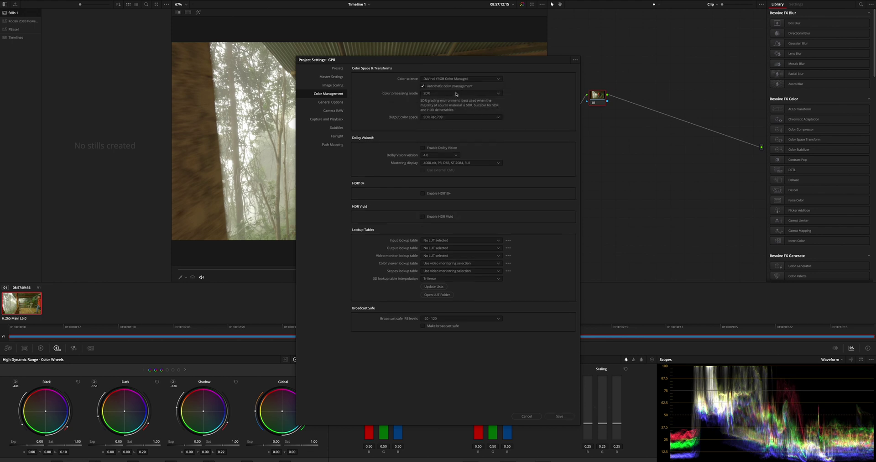
left_click(422, 87)
left_click(455, 93)
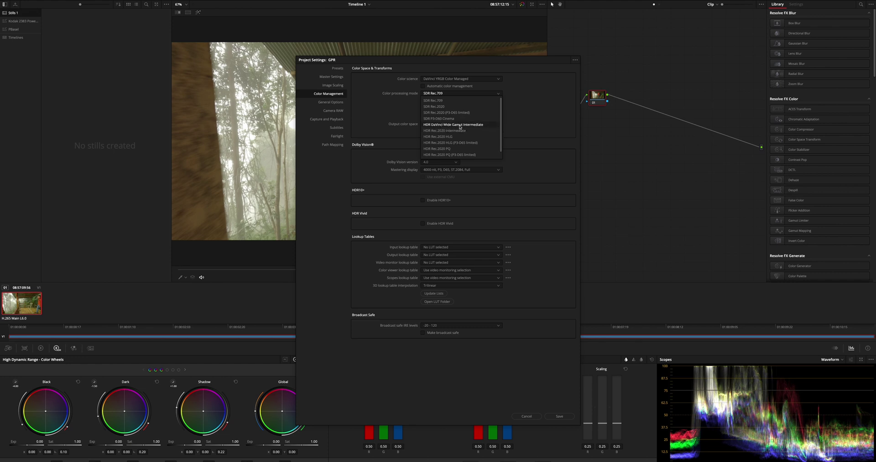
left_click(476, 126)
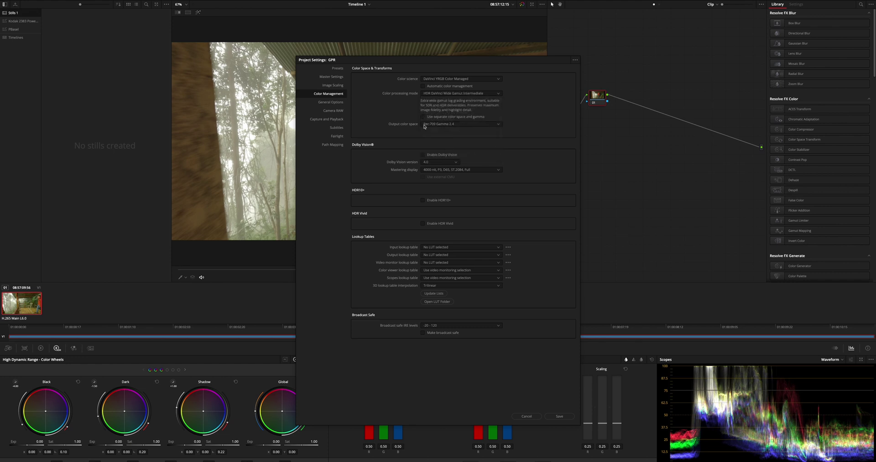
left_click(458, 127)
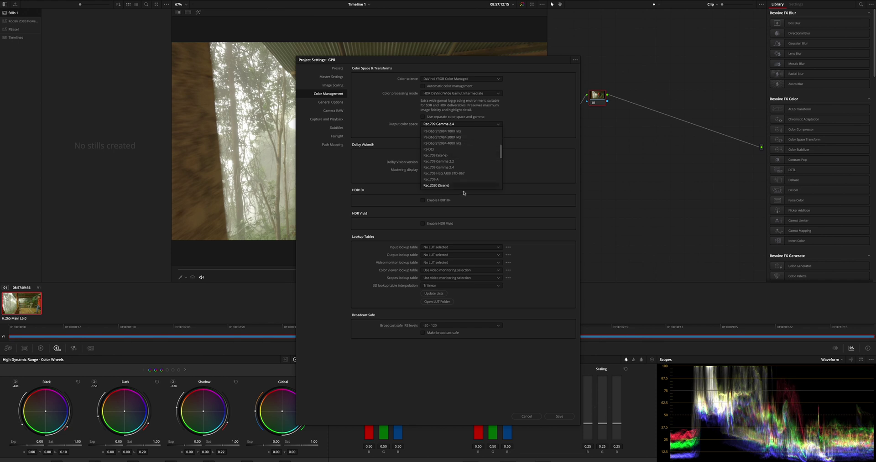
scroll(445, 169, "down", 3)
left_click(435, 144)
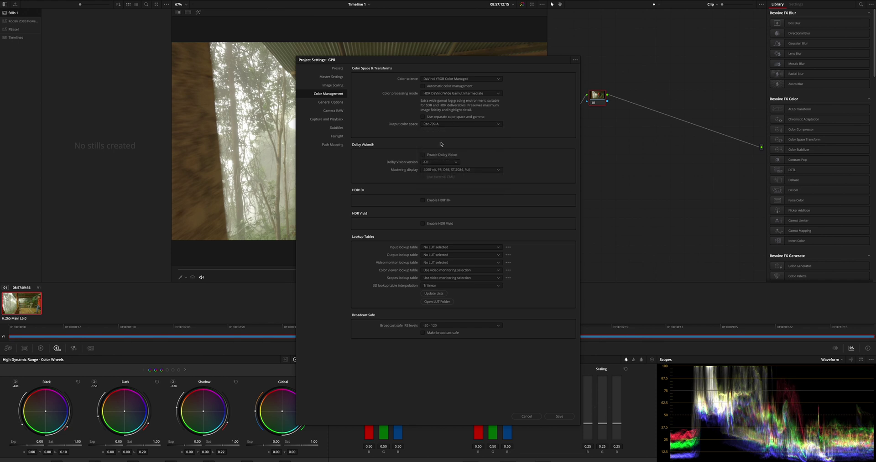
left_click(561, 416)
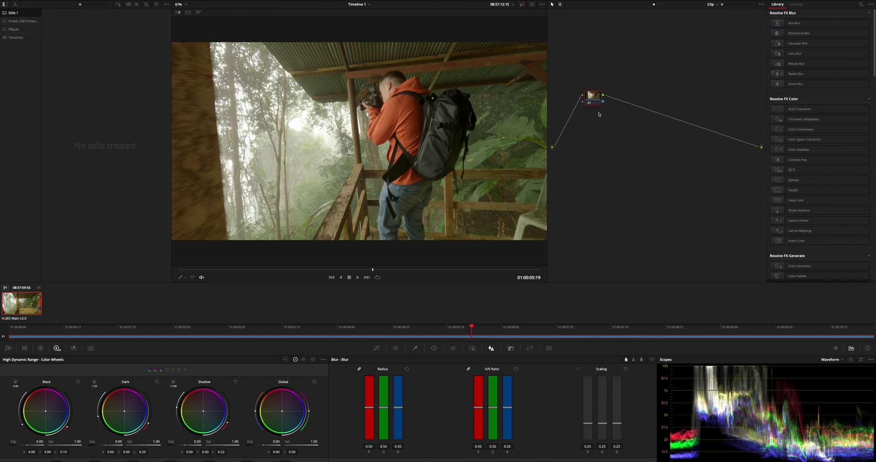
Add three serial nodes after node 01 to form the four-node Adj, CST, LUT, CST chain
right_click(596, 100)
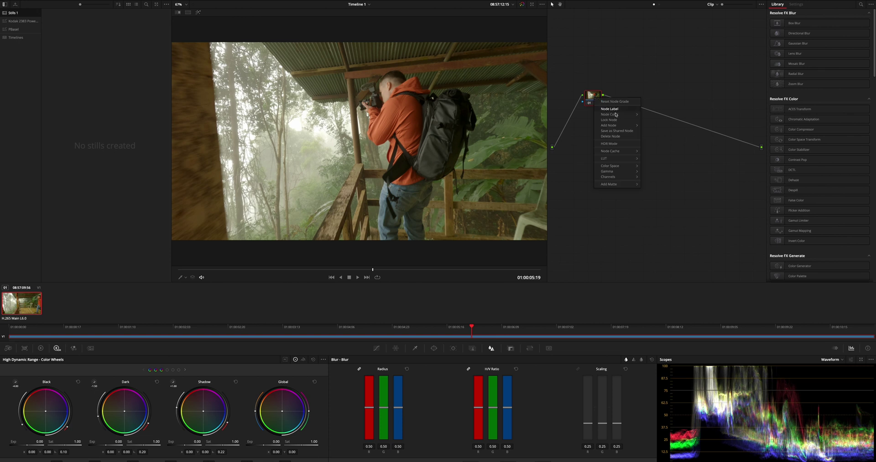
mouse_move(614, 128)
left_click(655, 125)
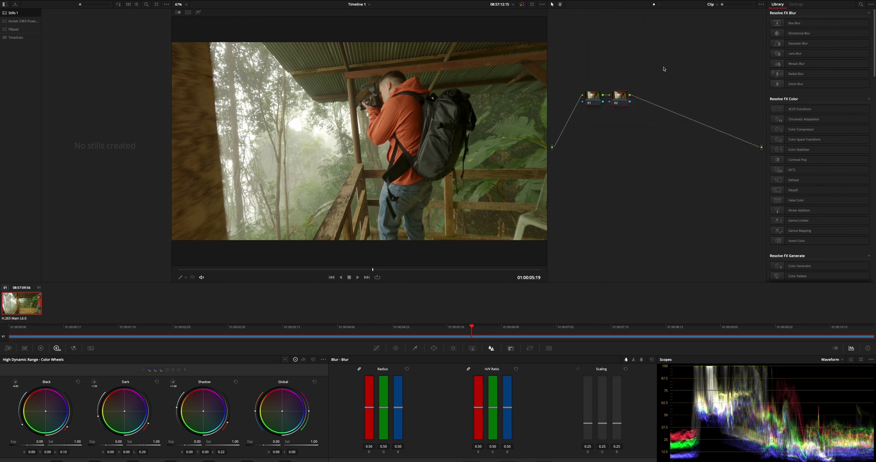
key("alt+s")
key("alt+s")
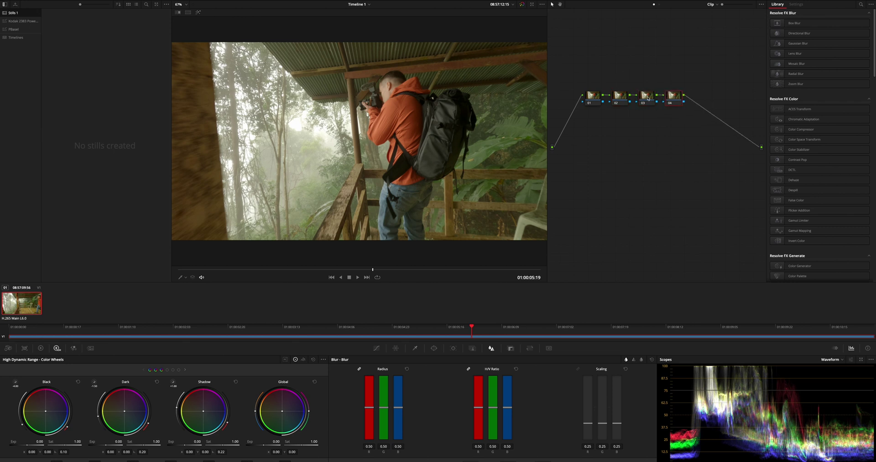
left_click(623, 103)
right_click(594, 98)
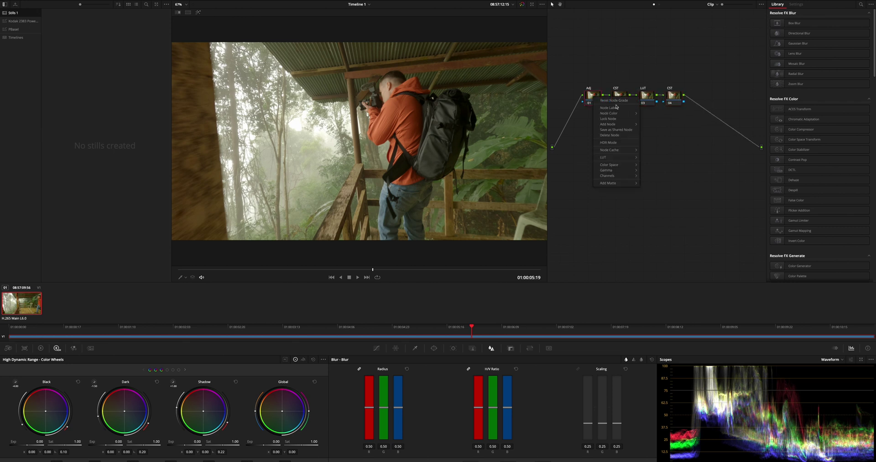
left_click(589, 89)
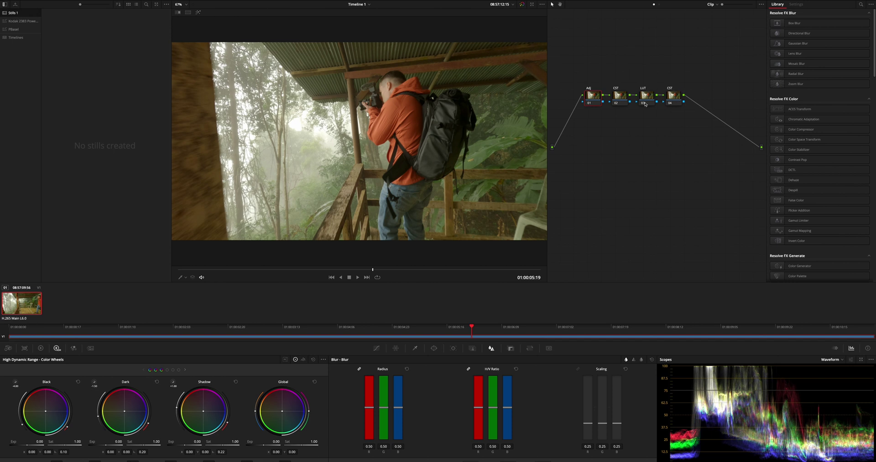
left_click(650, 100)
Apply the Rec709 Kodak 2383 D60 film look LUT to node 03
left_click(39, 1)
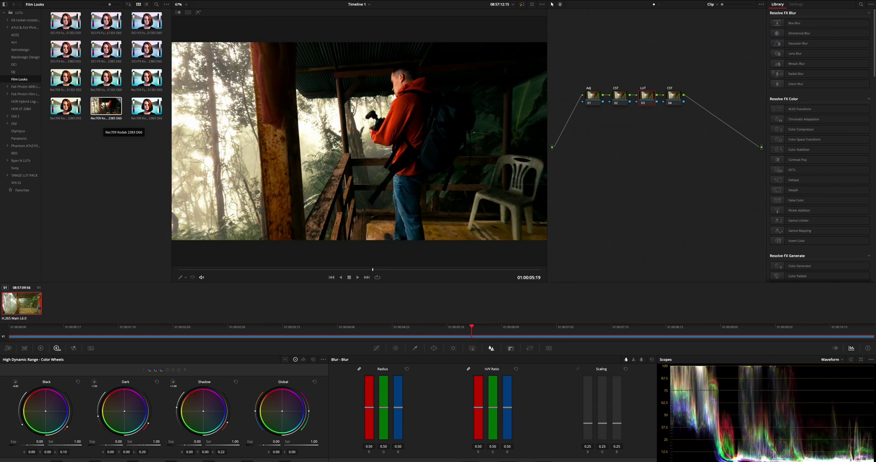
left_click_drag(116, 121, 646, 97)
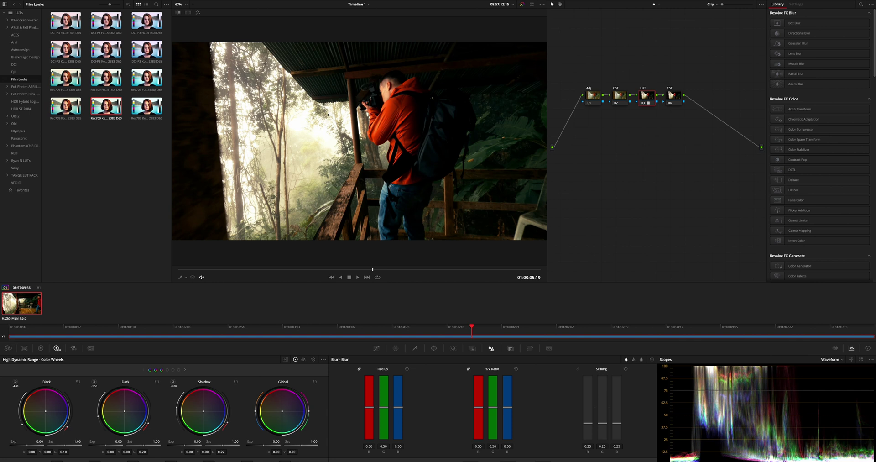
left_click(625, 98)
Add a Color Space Transform to node 02 with DaVinci Intermediate input gamma and Rec.709 output
left_click_drag(796, 139, 621, 99)
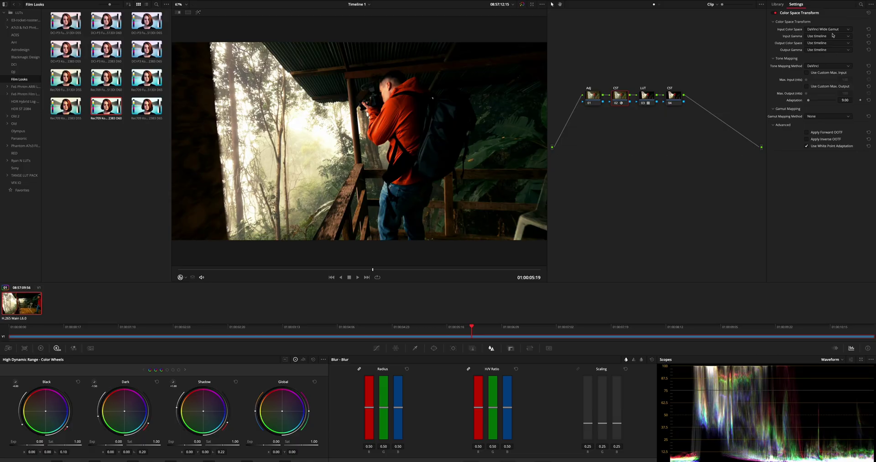
left_click(831, 37)
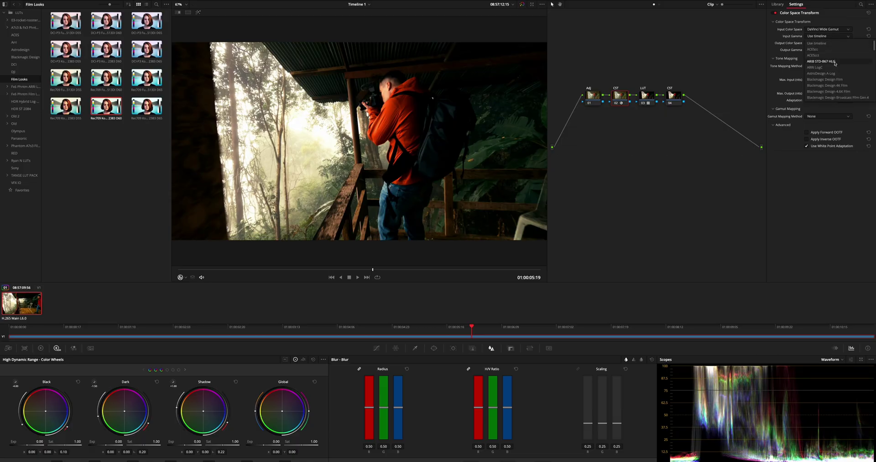
scroll(835, 63, "down", 3)
left_click(827, 55)
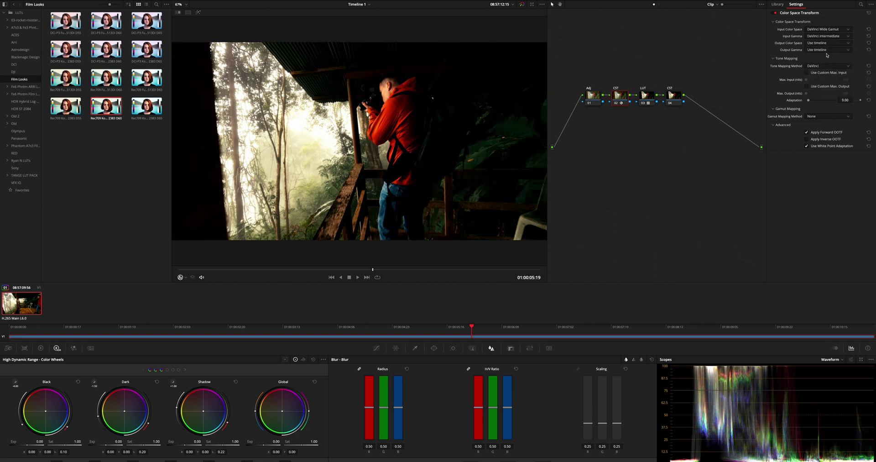
left_click(825, 44)
scroll(827, 68, "down", 3)
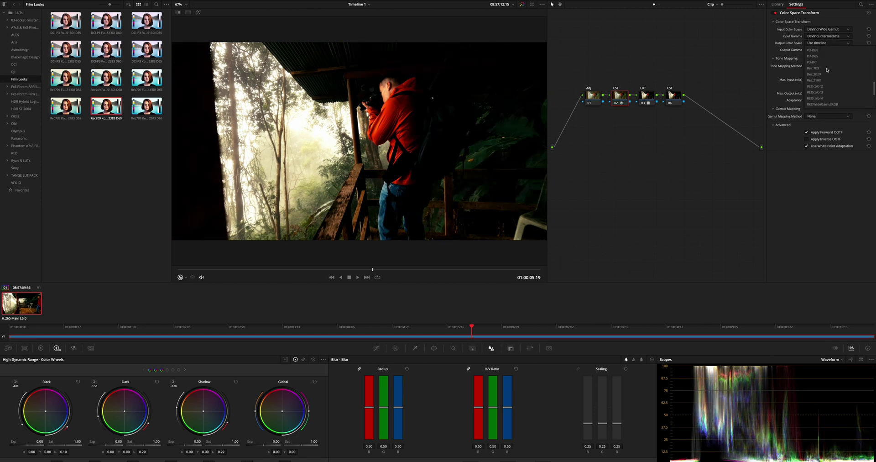
left_click(827, 69)
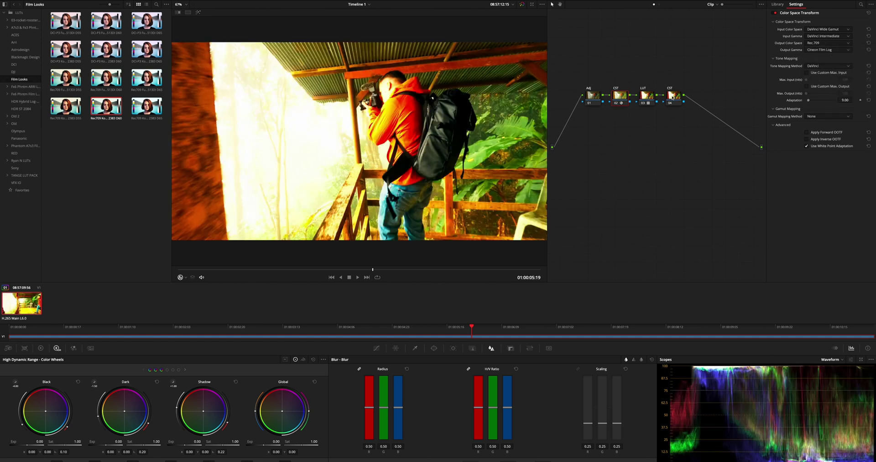
left_click(673, 96)
Add a Color Space Transform to node 04 converting Rec.709 into DaVinci Wide Gamut with DaVinci Intermediate gamma
left_click_drag(777, 142, 674, 98)
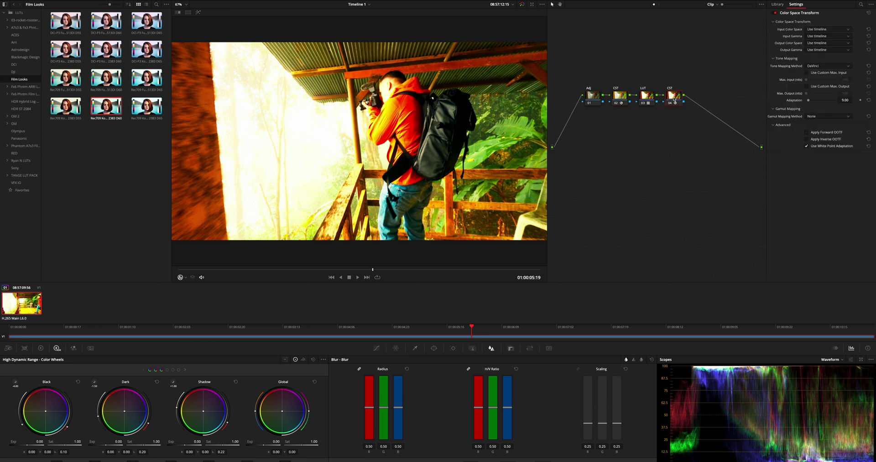
left_click(825, 29)
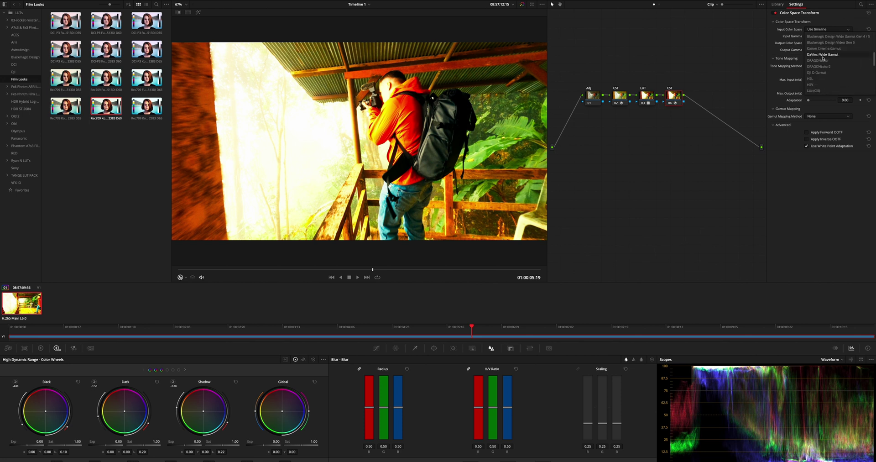
scroll(823, 58, "down", 5)
left_click(823, 62)
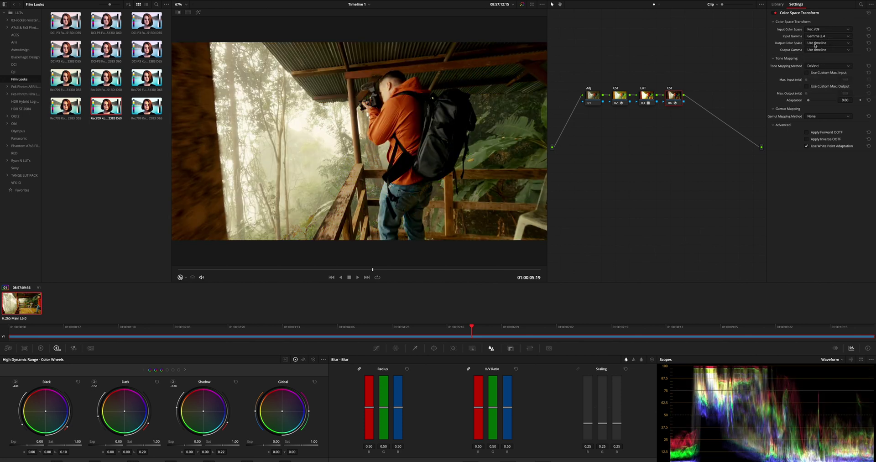
left_click(819, 43)
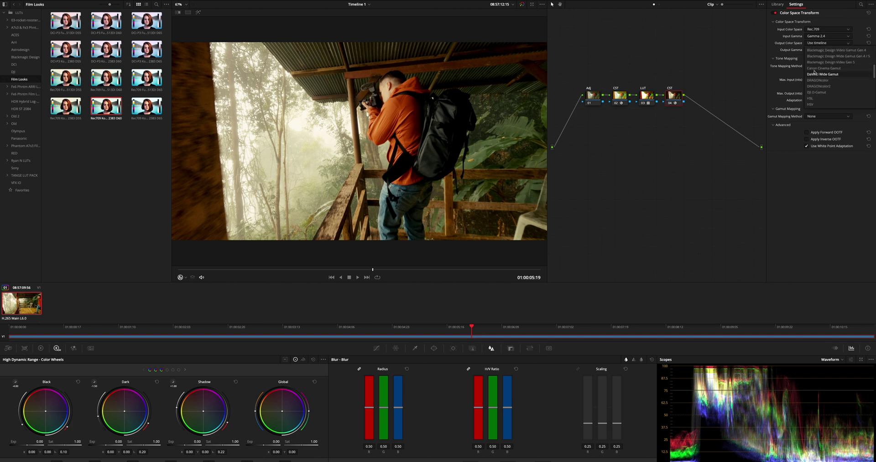
left_click(823, 80)
left_click(819, 50)
scroll(821, 73, "down", 5)
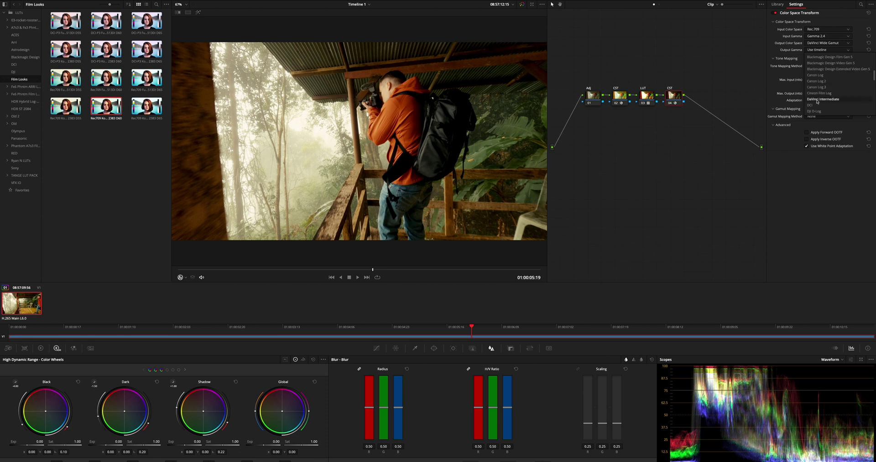
left_click(823, 99)
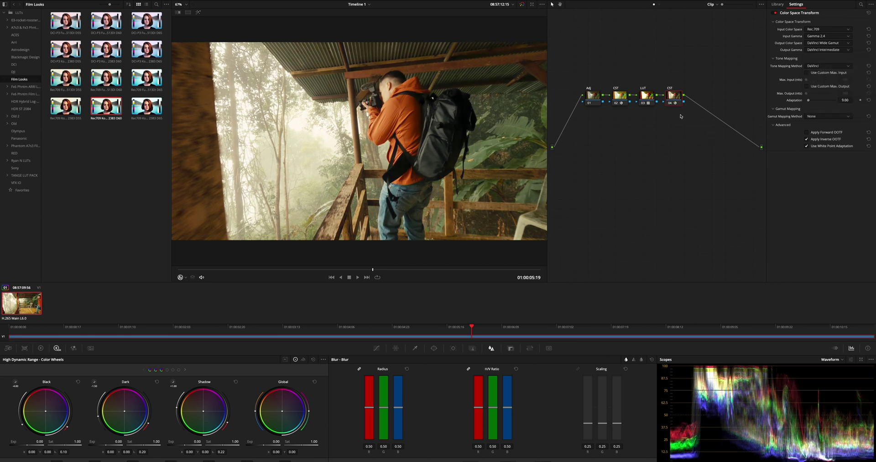
left_click(594, 98)
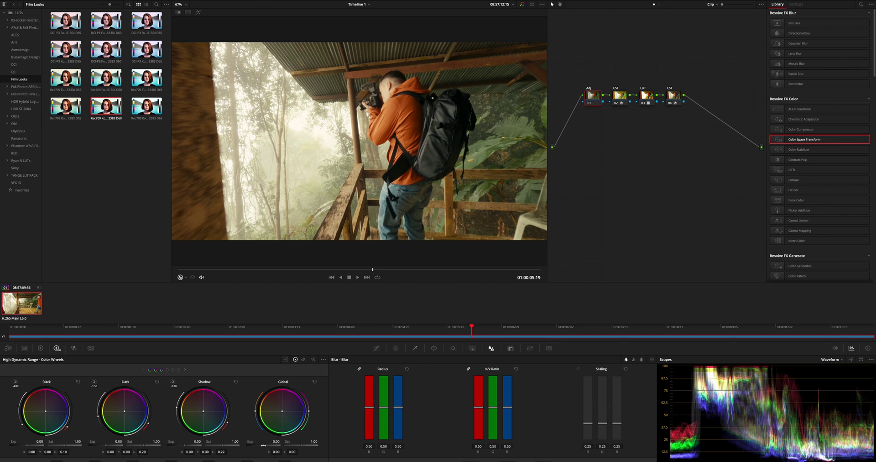
Lower the HDR Global exposure and drop Shadow exposure to -0.83 to darken the forest shot
left_click_drag(258, 446, 49, 430)
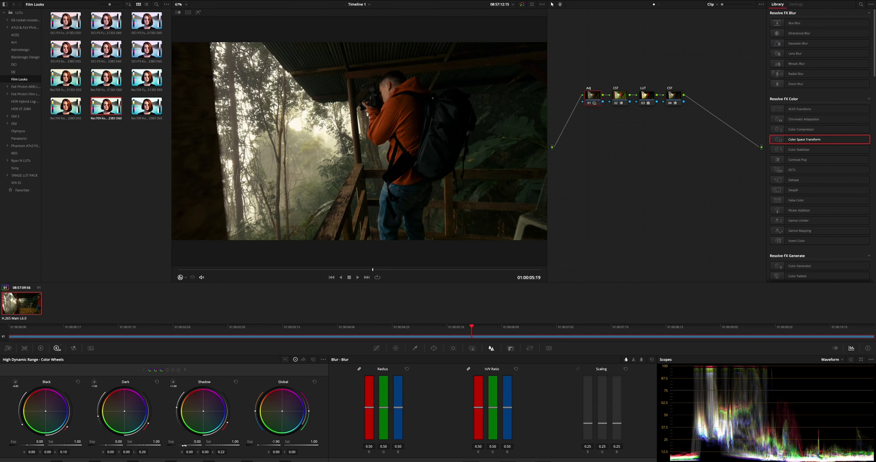
left_click_drag(203, 436, 177, 436)
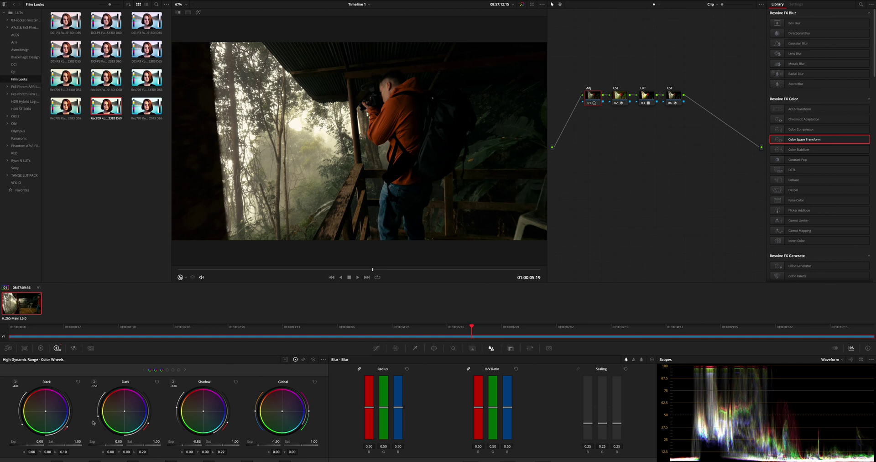
left_click(167, 370)
left_click(156, 370)
Set Light exposure to -0.13, Highlight exposure to -0.58, and lift Shadow exposure to about -0.54
left_click(172, 370)
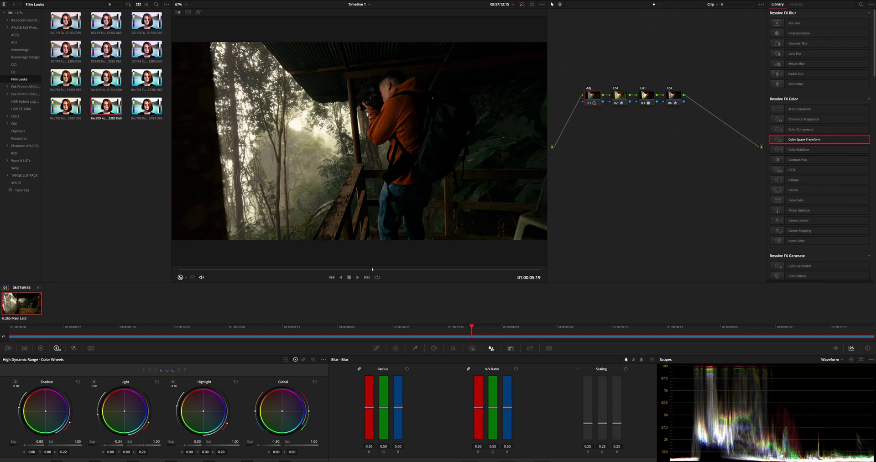
left_click_drag(118, 441, 122, 441)
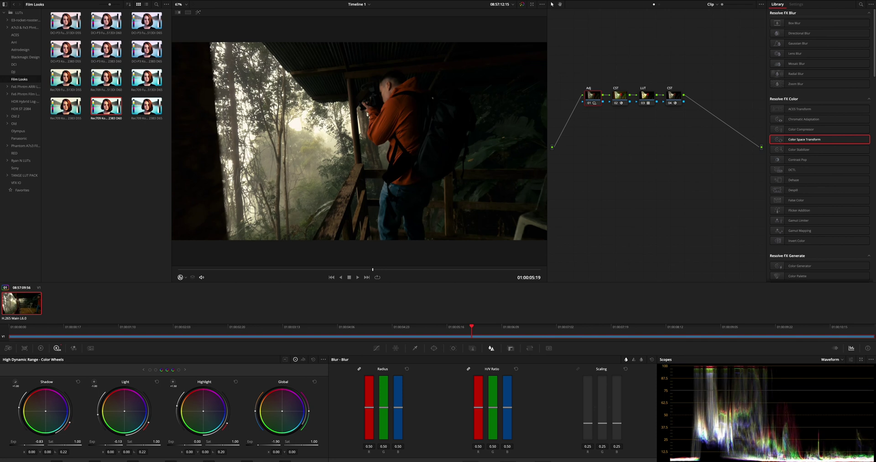
left_click_drag(197, 442, 176, 441)
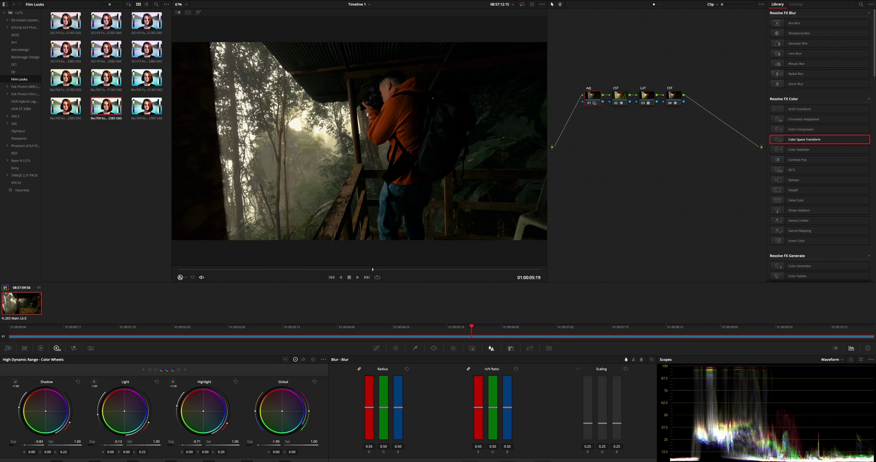
scroll(139, 391, "up", 1)
left_click_drag(117, 441, 124, 441)
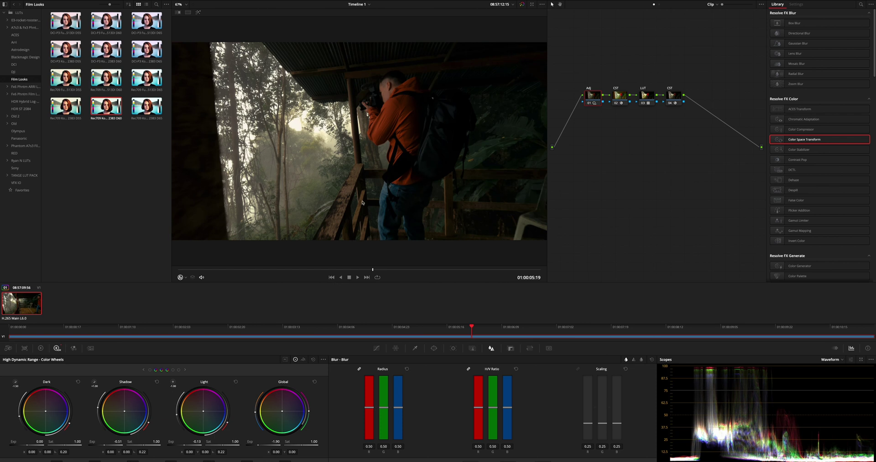
Play the clip from the start to review the darker, moodier grade
key("Home")
key("space")
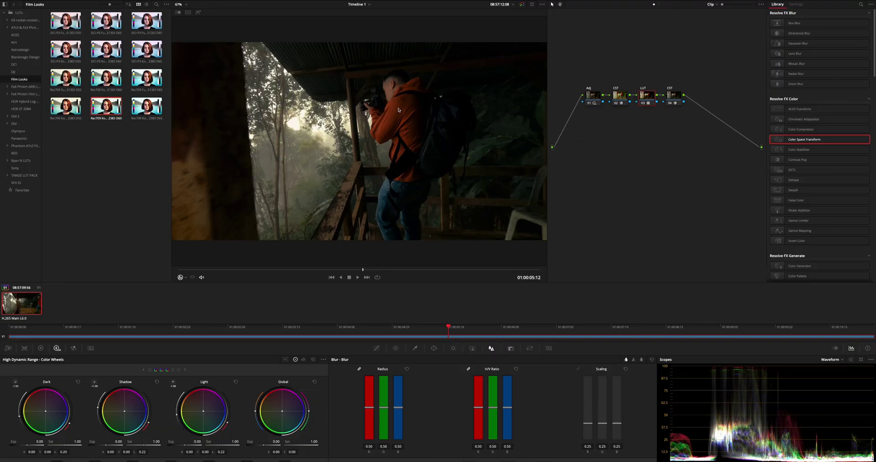
left_click(462, 269)
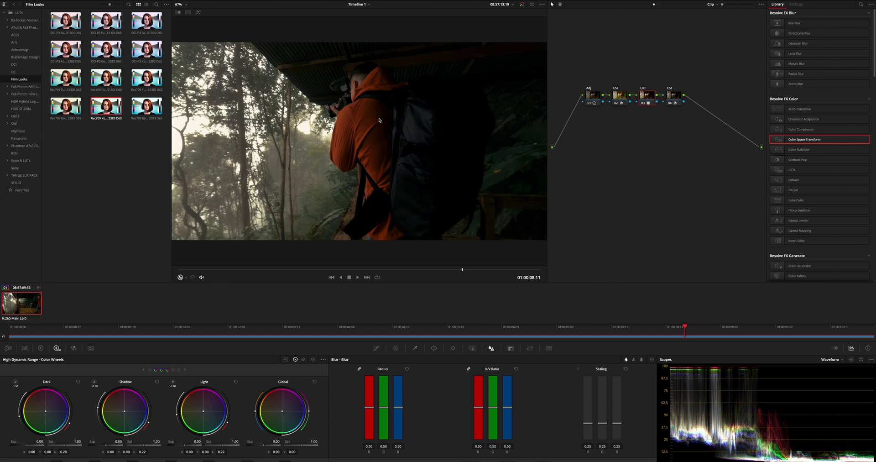
Scrub back to the close-up of the man in the orange jacket at 01:00:06:22
left_click_drag(420, 269, 384, 270)
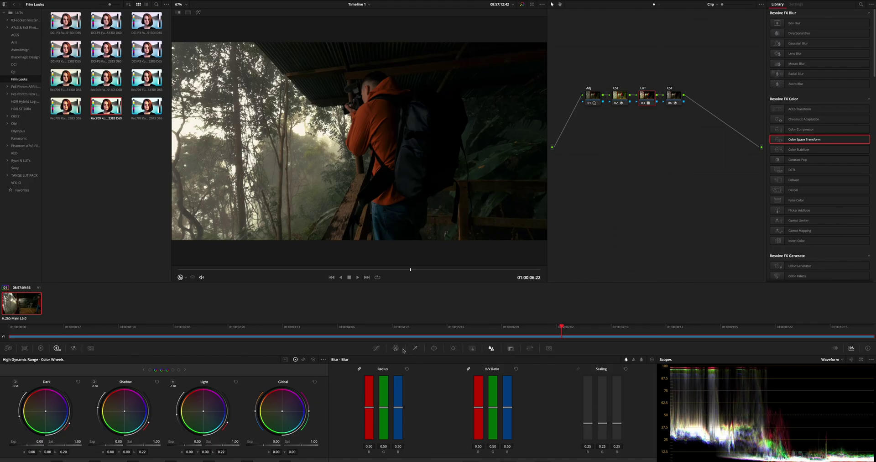
left_click(377, 349)
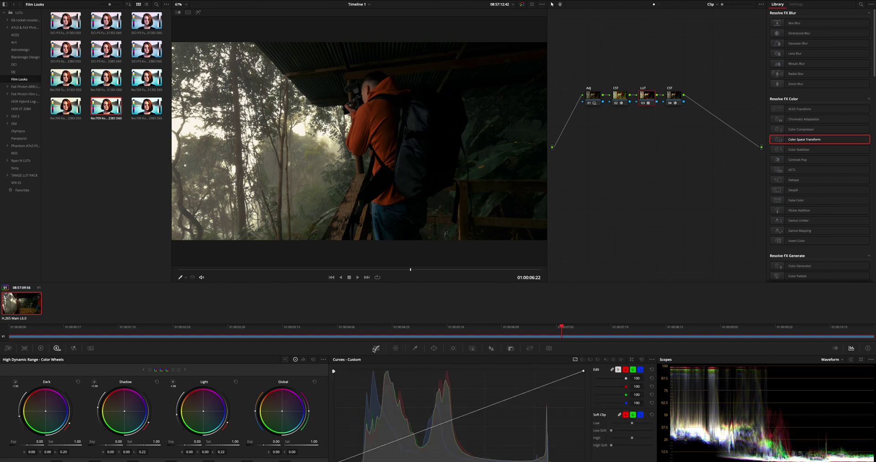
Shift the orange jacket toward deeper red with a Hue vs Hue curve point, then play back to check
left_click(582, 360)
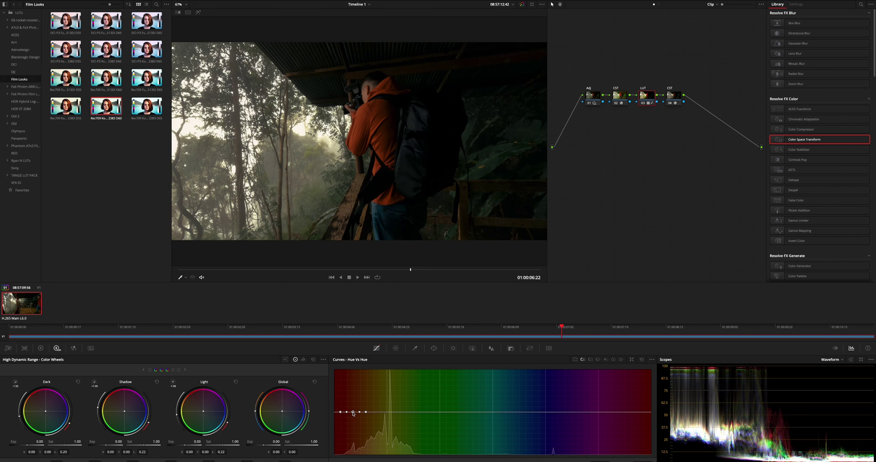
left_click_drag(353, 413, 353, 412)
left_click_drag(337, 272, 245, 268)
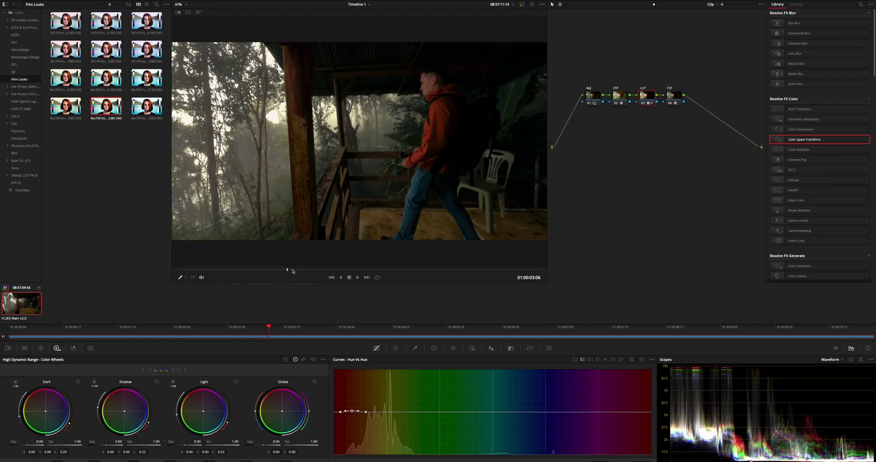
key("space")
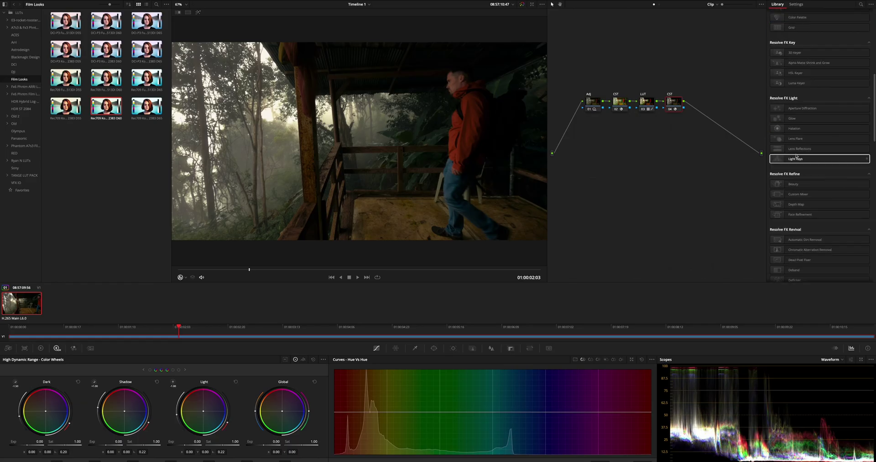
Add a Depth Map effect node from the Effects Library and connect node 04's output to it
scroll(796, 156, "down", 2)
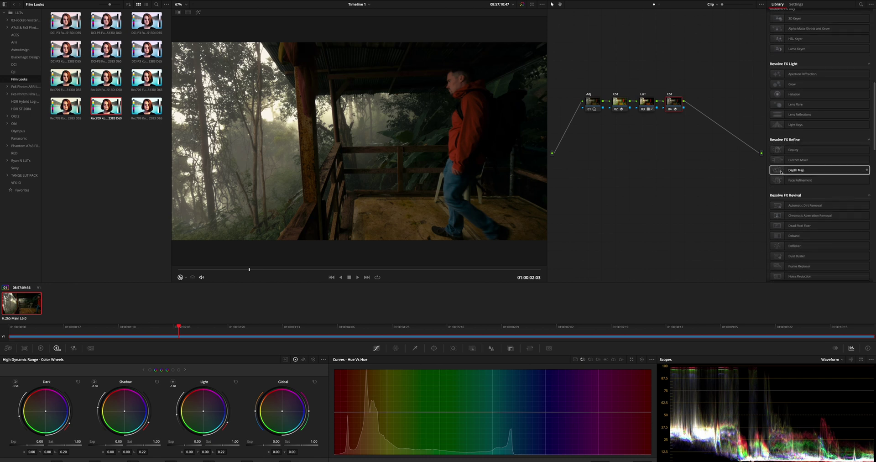
left_click_drag(793, 172, 725, 112)
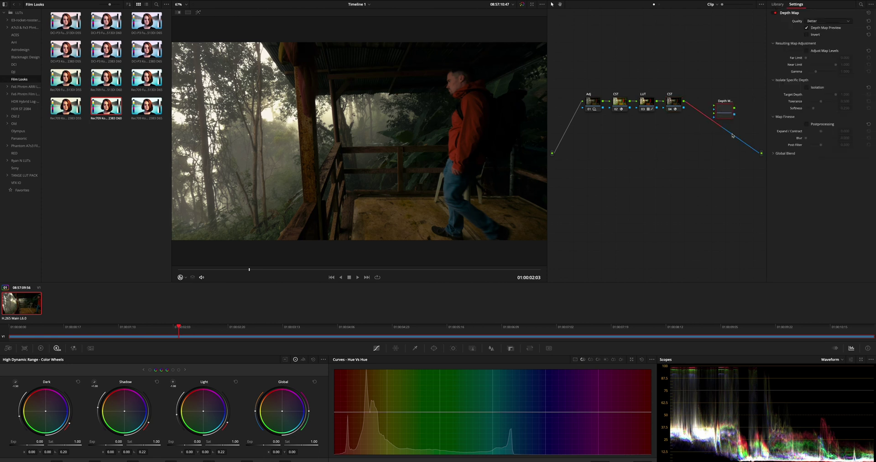
left_click_drag(732, 135, 762, 154)
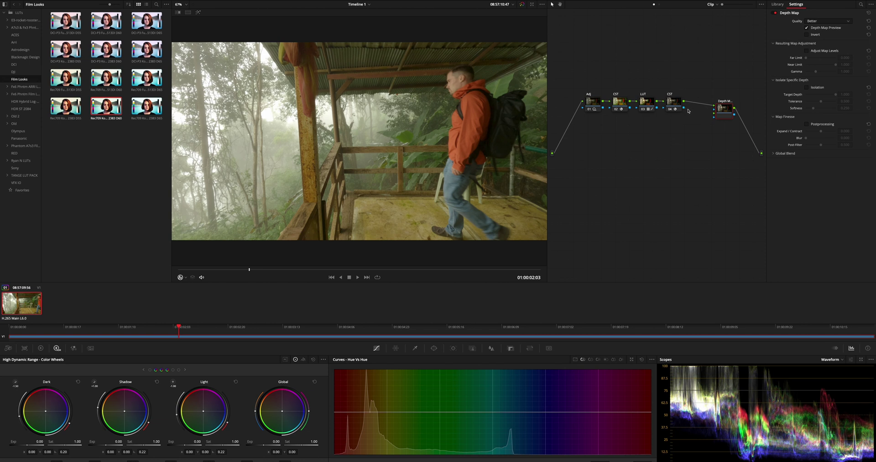
Feed node 04 into the Depth Map's second input, then set quality to Faster, enable Invert and Adjust Map Levels
left_click_drag(697, 118, 715, 117)
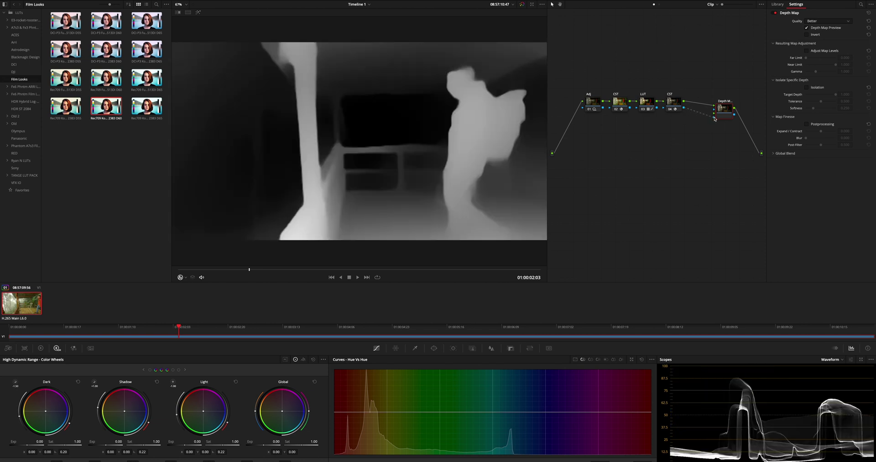
left_click_drag(725, 110, 708, 105)
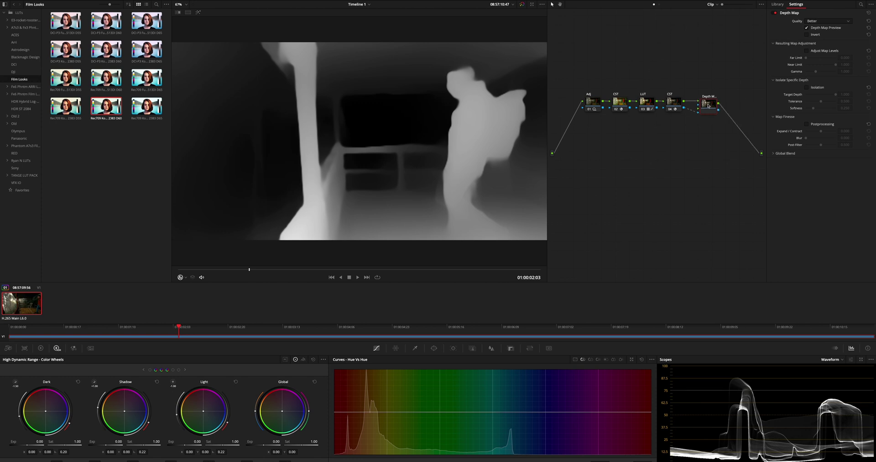
left_click(820, 21)
left_click(818, 28)
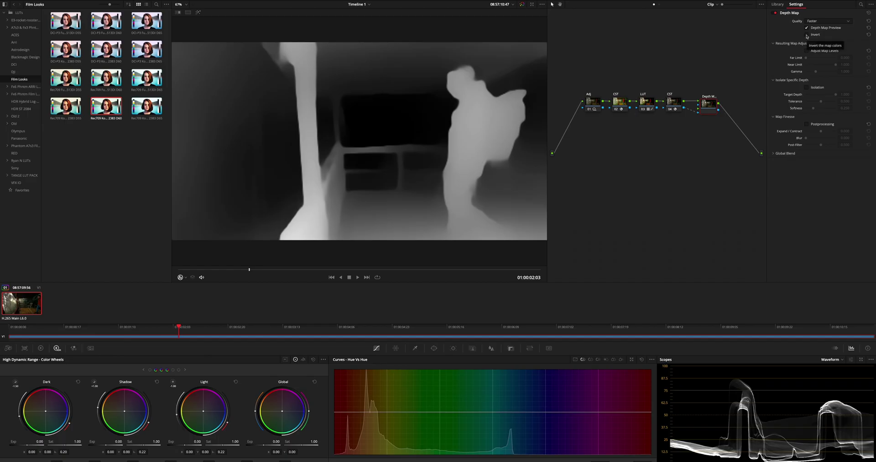
left_click(807, 34)
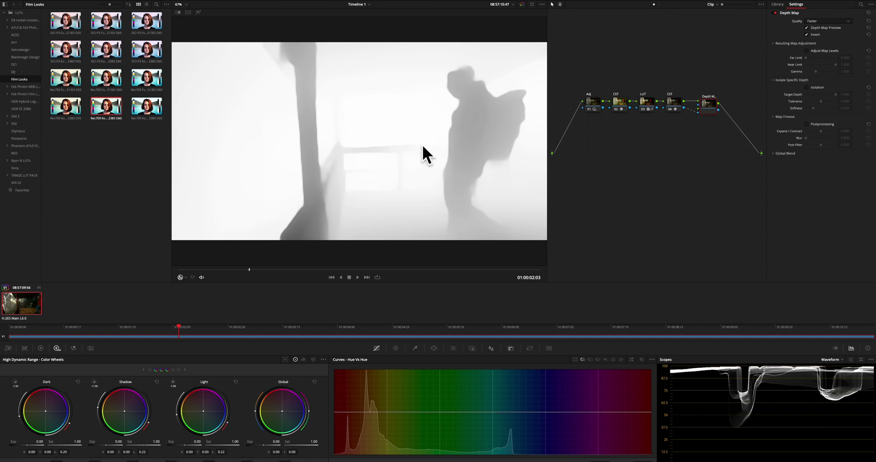
left_click(806, 51)
Lower the Depth Map Near Limit, jump to a later frame, then raise it to about 0.578
left_click_drag(835, 65, 816, 68)
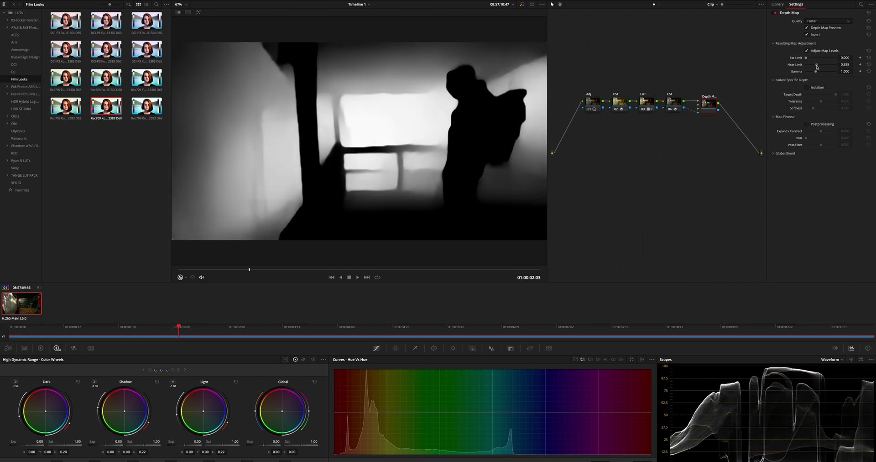
left_click_drag(817, 67, 817, 67)
left_click(358, 277)
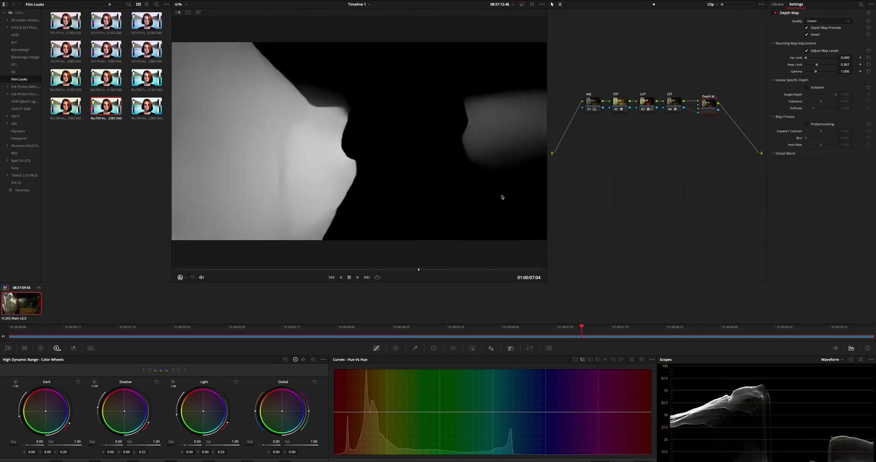
left_click_drag(816, 65, 823, 66)
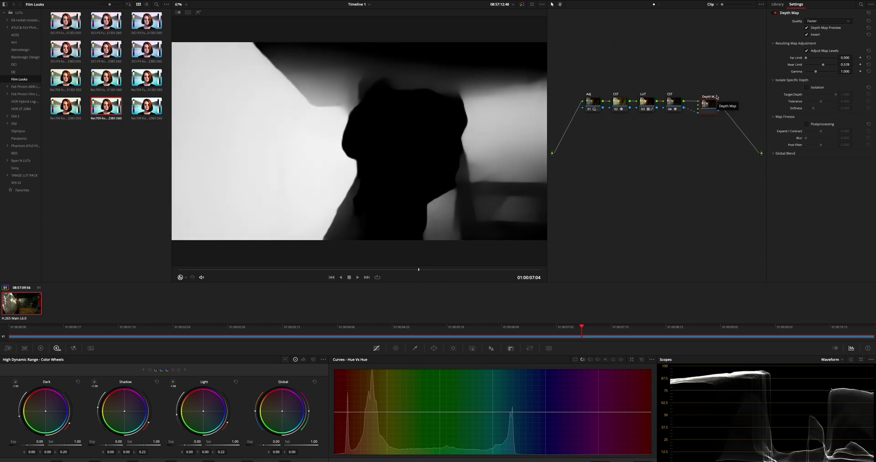
Add a serial node after the Depth Map, turn off Depth Map Preview, and select the new node
key("alt+s")
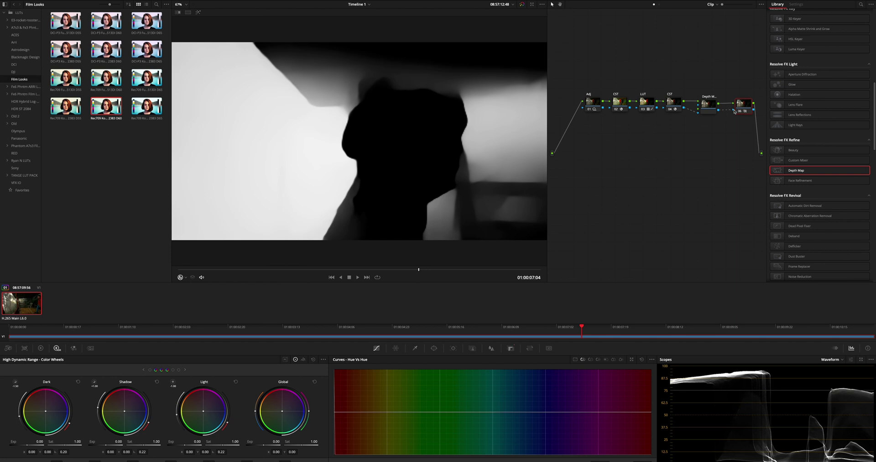
left_click_drag(745, 103, 737, 110)
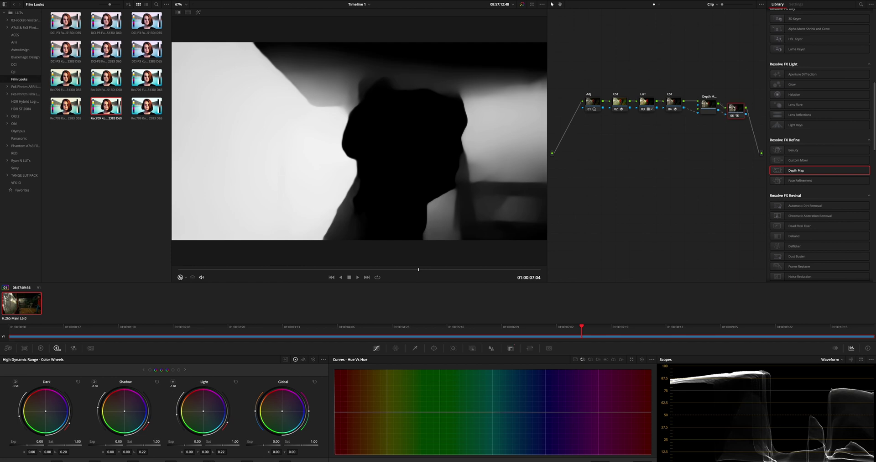
left_click(707, 105)
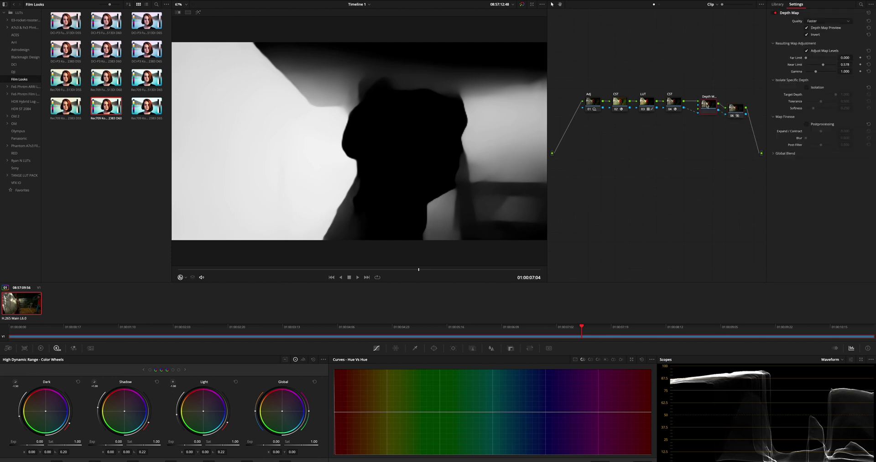
left_click(807, 28)
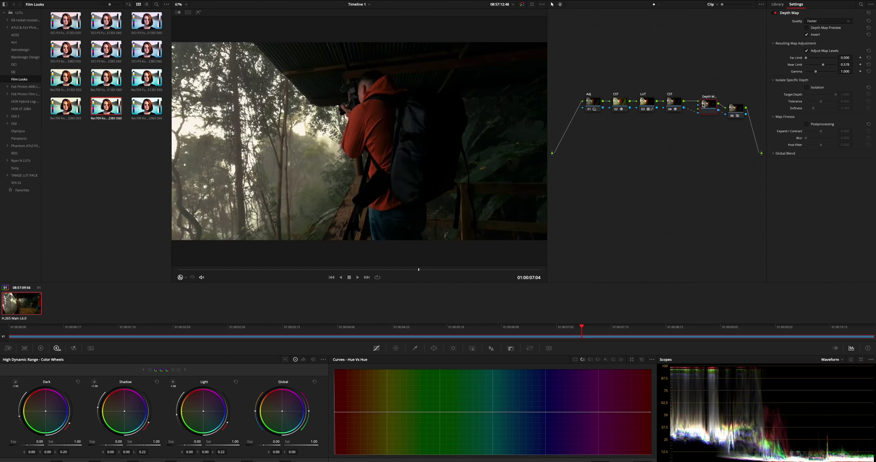
left_click(737, 109)
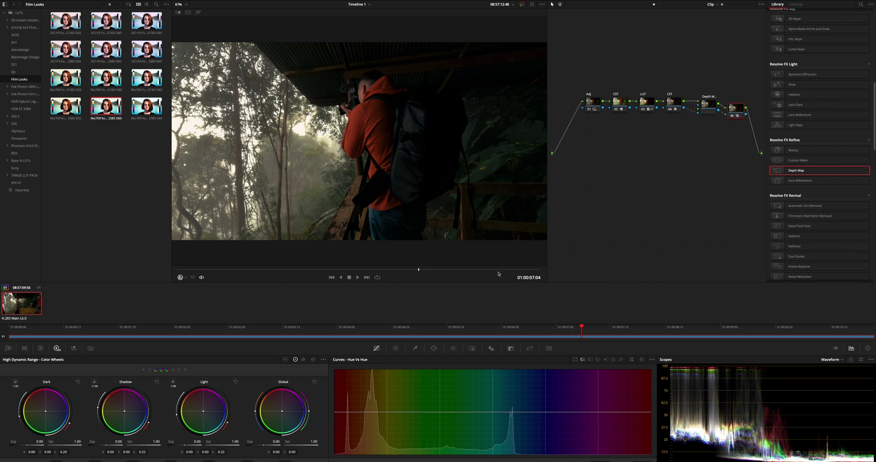
Set the new node's Blur Radius to 0.57 and play back from near the clip's start
left_click(490, 348)
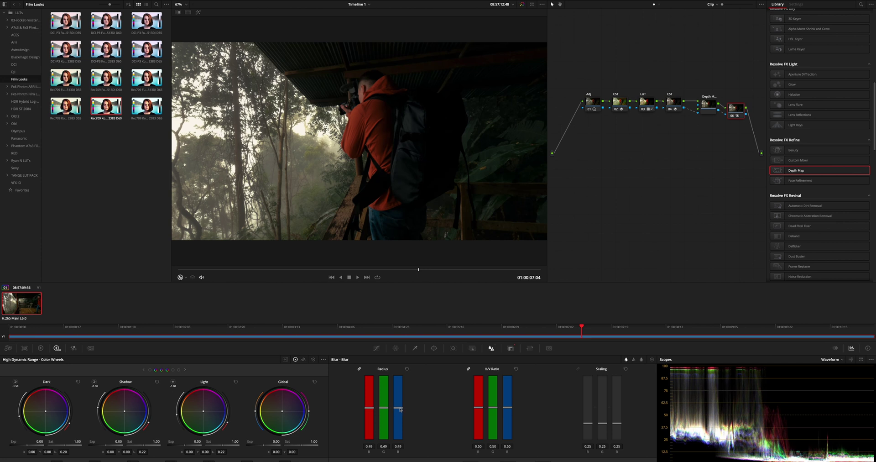
left_click_drag(401, 407, 403, 402)
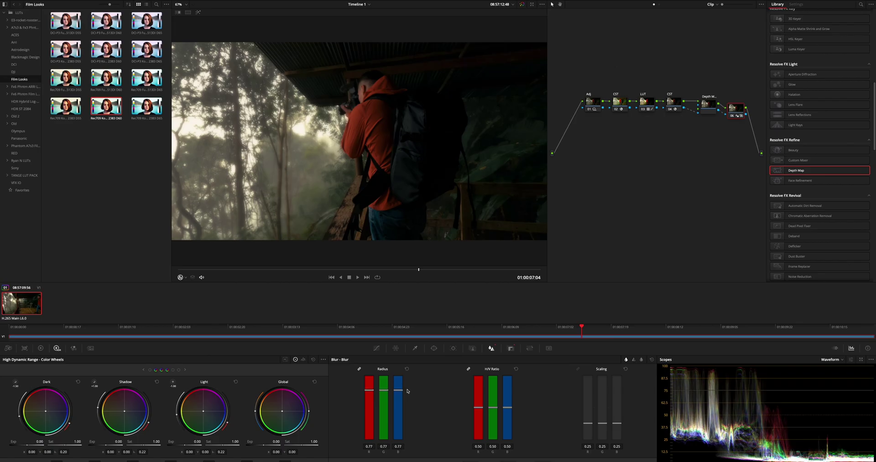
left_click_drag(407, 390, 408, 404)
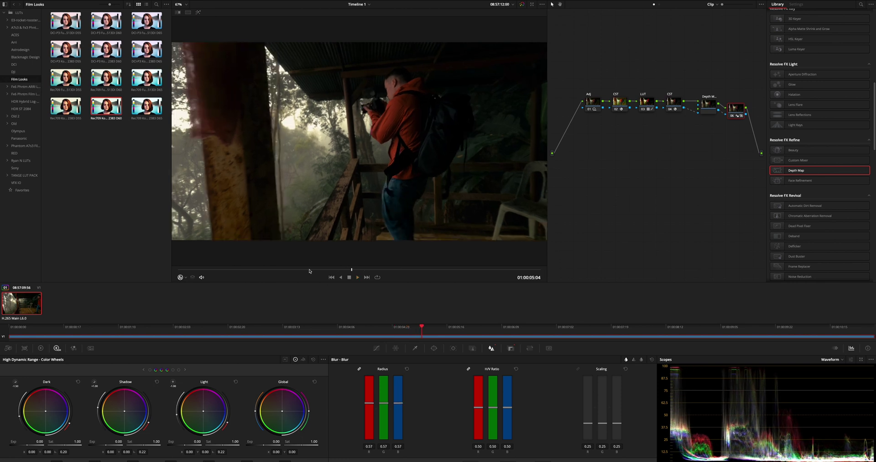
left_click(193, 270)
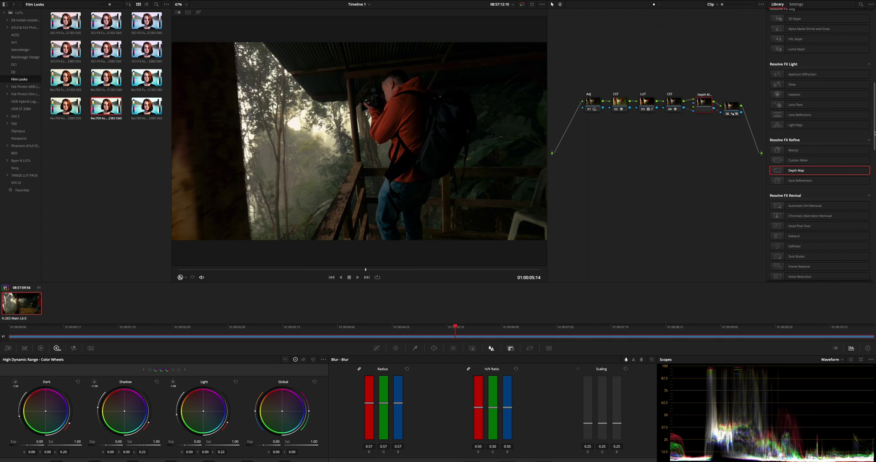
Add a Resolve FX Glow node after the blur node and lower its Shine Threshold to 0.394
scroll(821, 132, "up", 1)
left_click(795, 115)
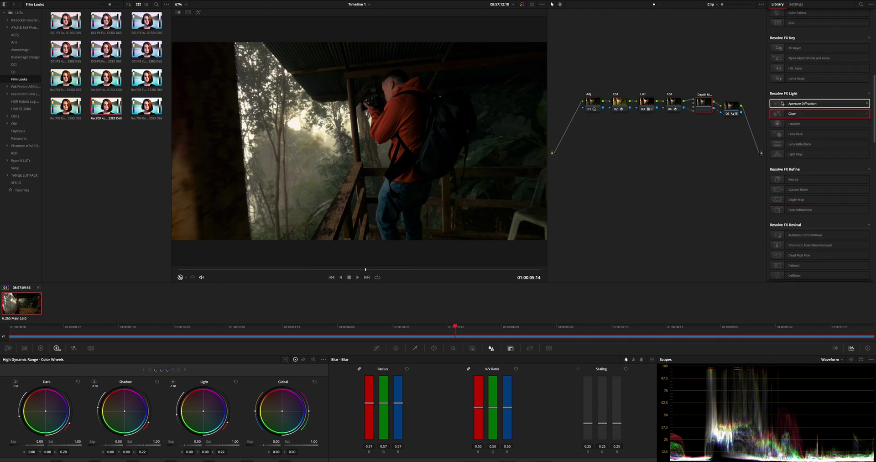
left_click_drag(786, 116, 727, 149)
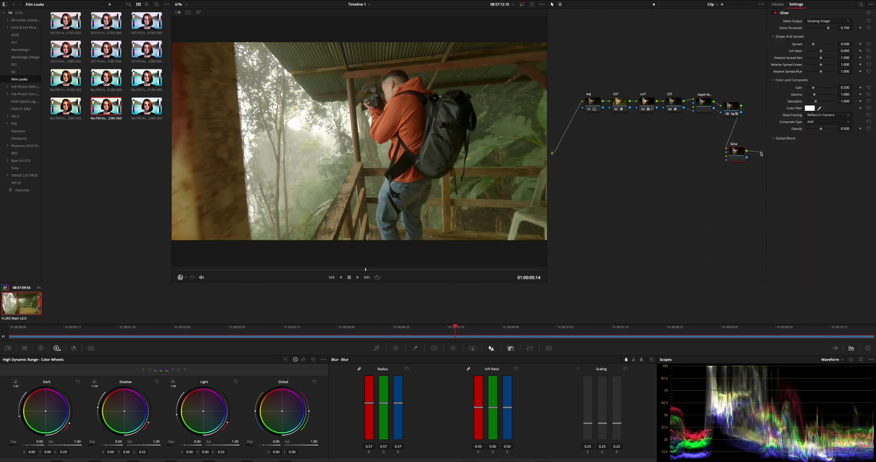
left_click_drag(739, 153, 745, 148)
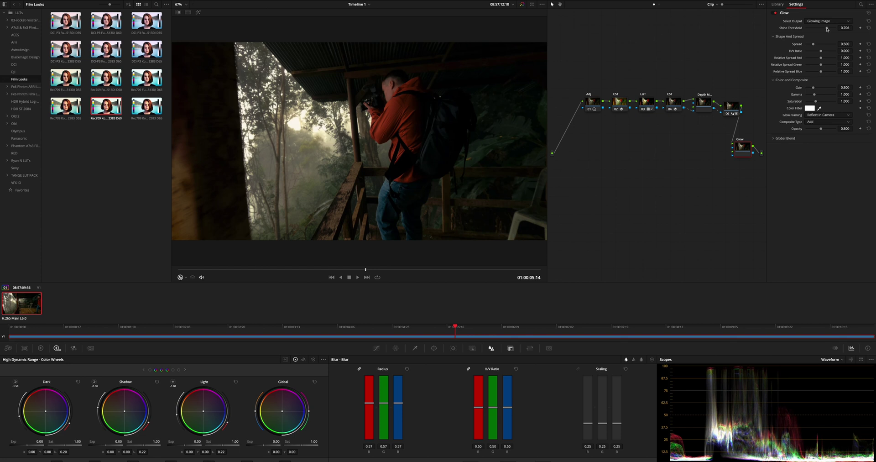
left_click_drag(827, 29, 817, 29)
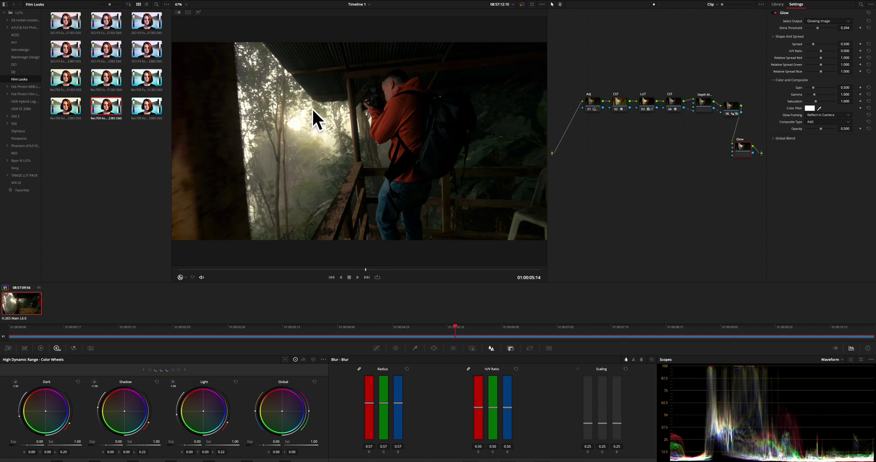
Raise Glow Shine Threshold to 0.495, try Spread and H/V Ratio changes, then reset H/V Ratio to 0.000
left_click_drag(817, 30, 817, 29)
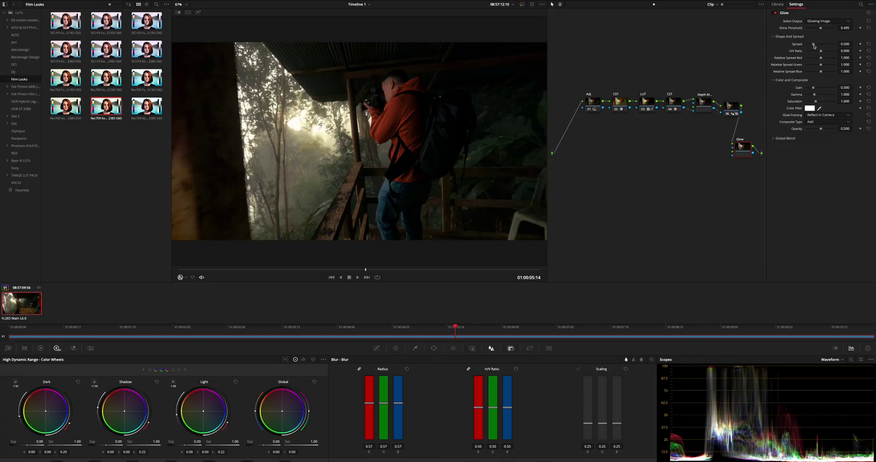
mouse_move(814, 46)
left_mouse_down()
mouse_move(794, 44)
mouse_move(815, 44)
left_mouse_up()
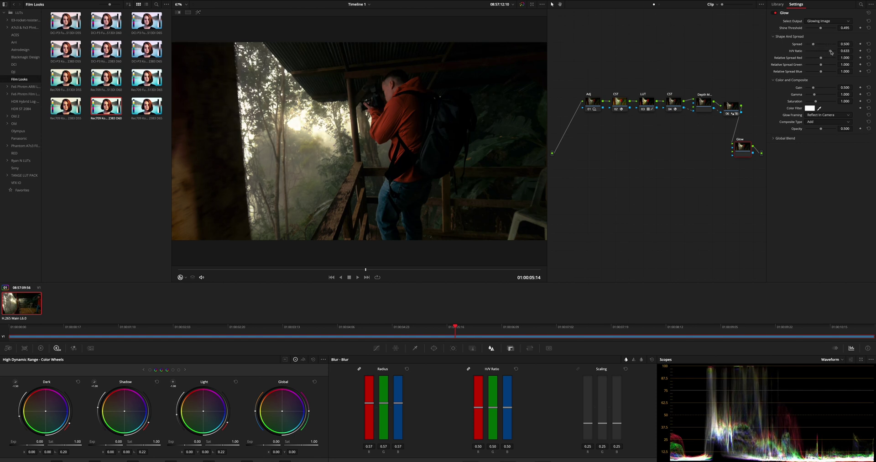
mouse_move(831, 53)
left_mouse_down()
mouse_move(841, 52)
mouse_move(823, 52)
left_mouse_up()
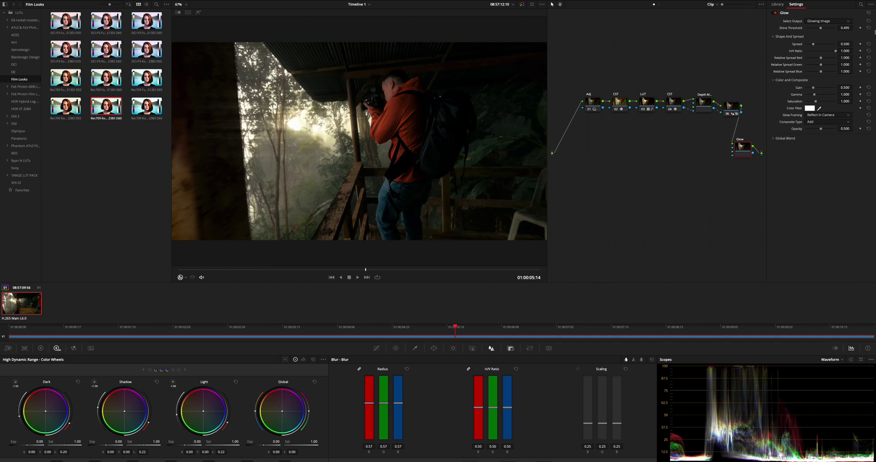
left_click(869, 51)
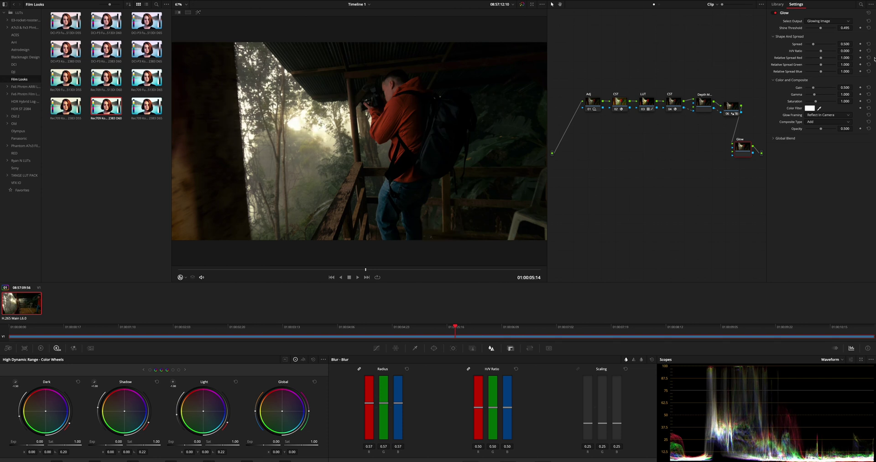